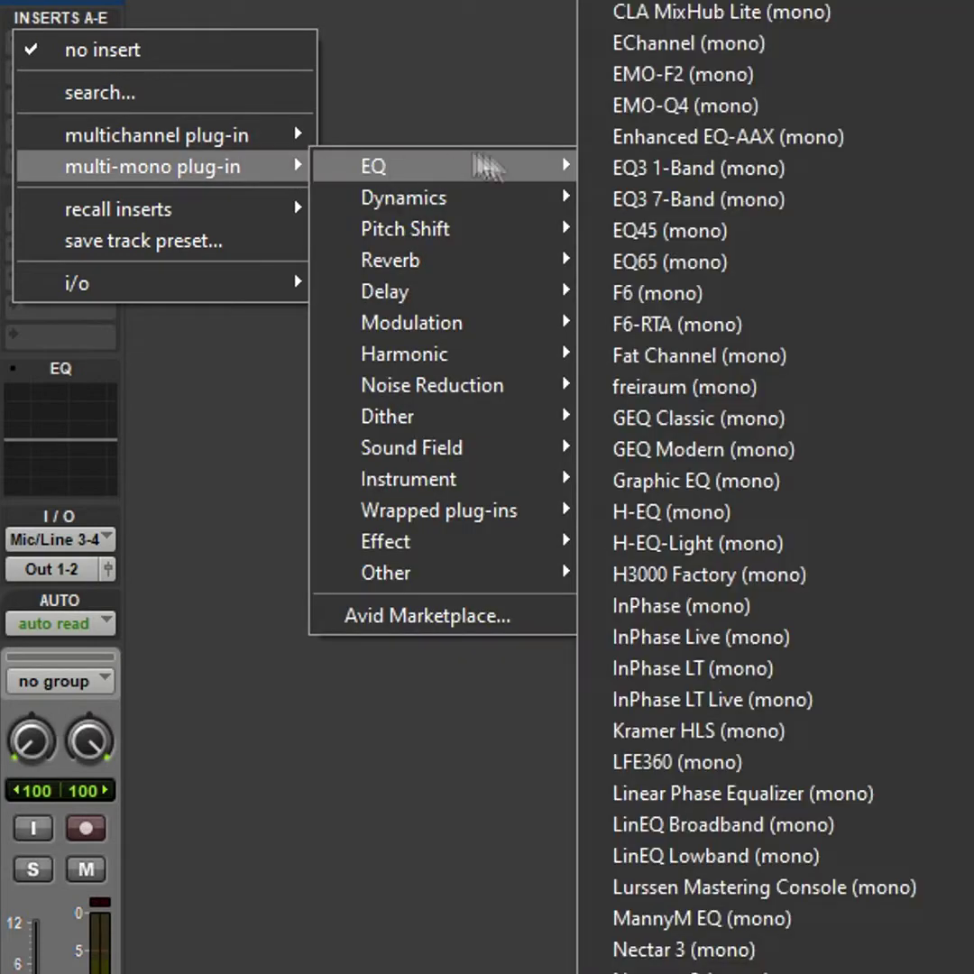
Insert the EQ3 7-Band mono equalizer from the multi-mono EQ plug-in submenu.
{"action": "left_click", "coordinate": [661, 203]}
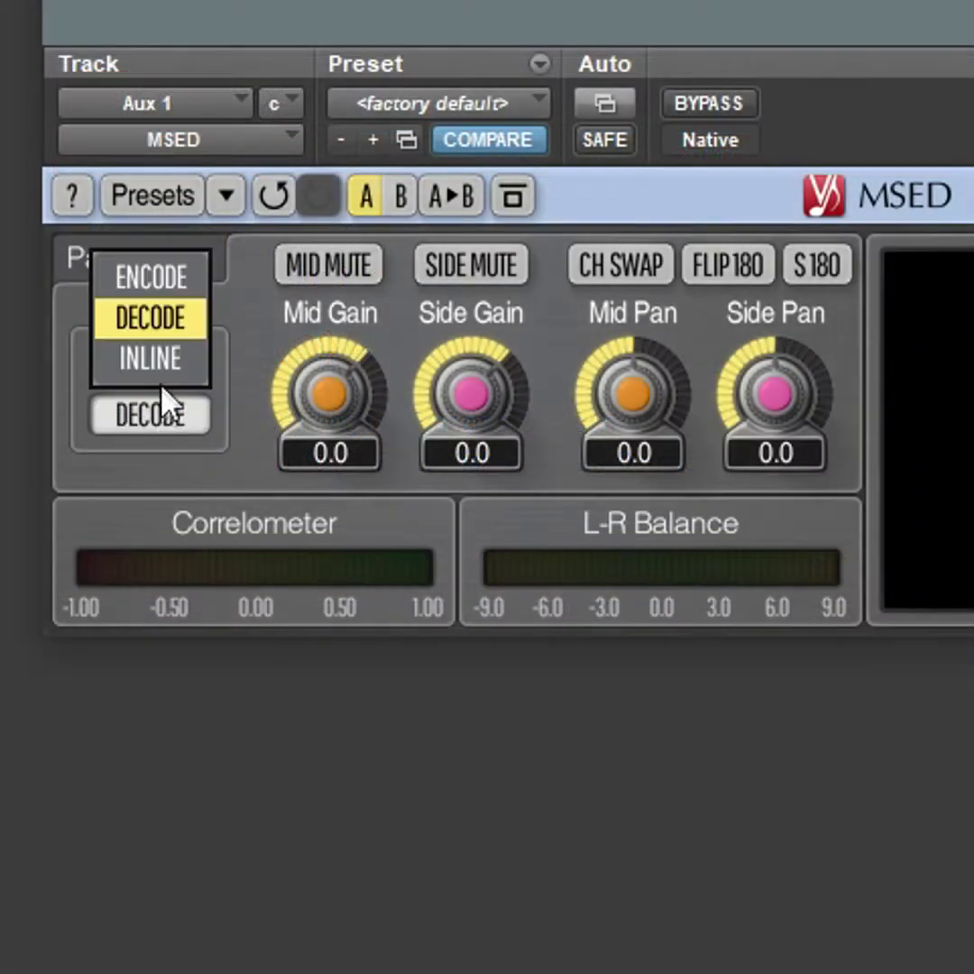
Set the first MSED to Encode mode and add a mono EQ3 7-Band after it.
{"action": "left_click", "coordinate": [134, 323]}
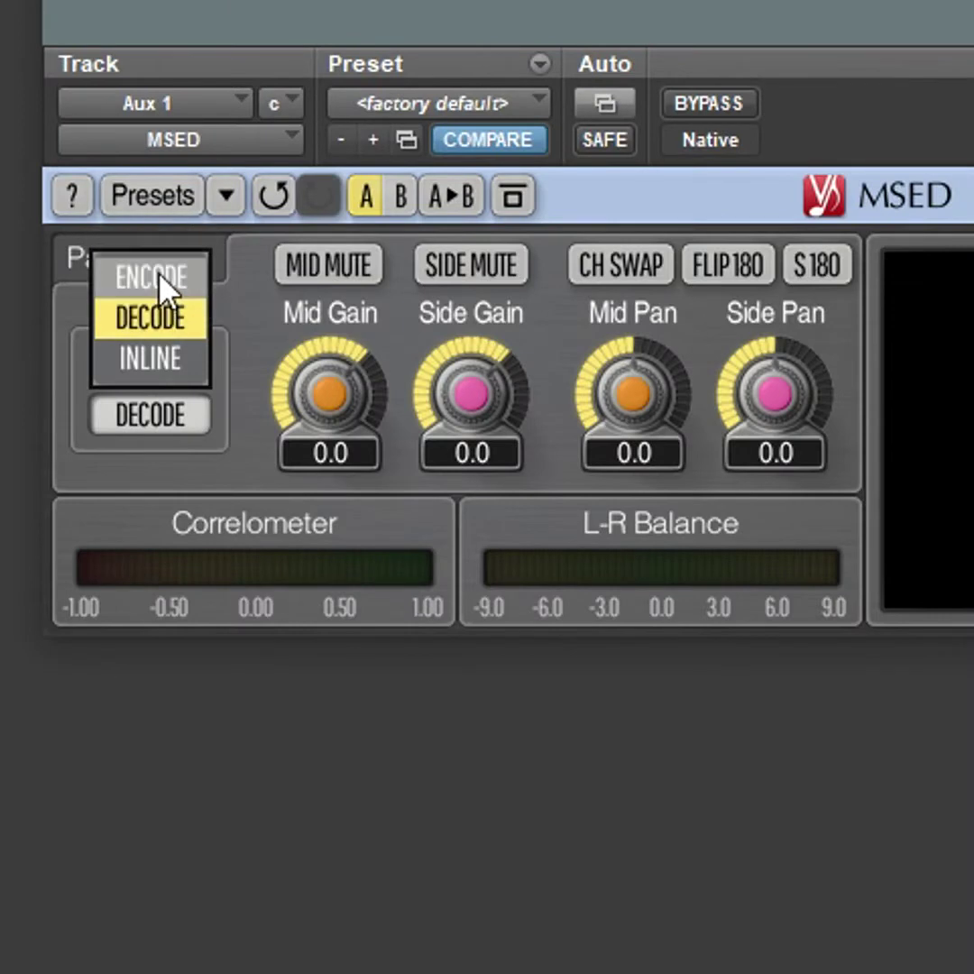
{"action": "left_click", "coordinate": [159, 280]}
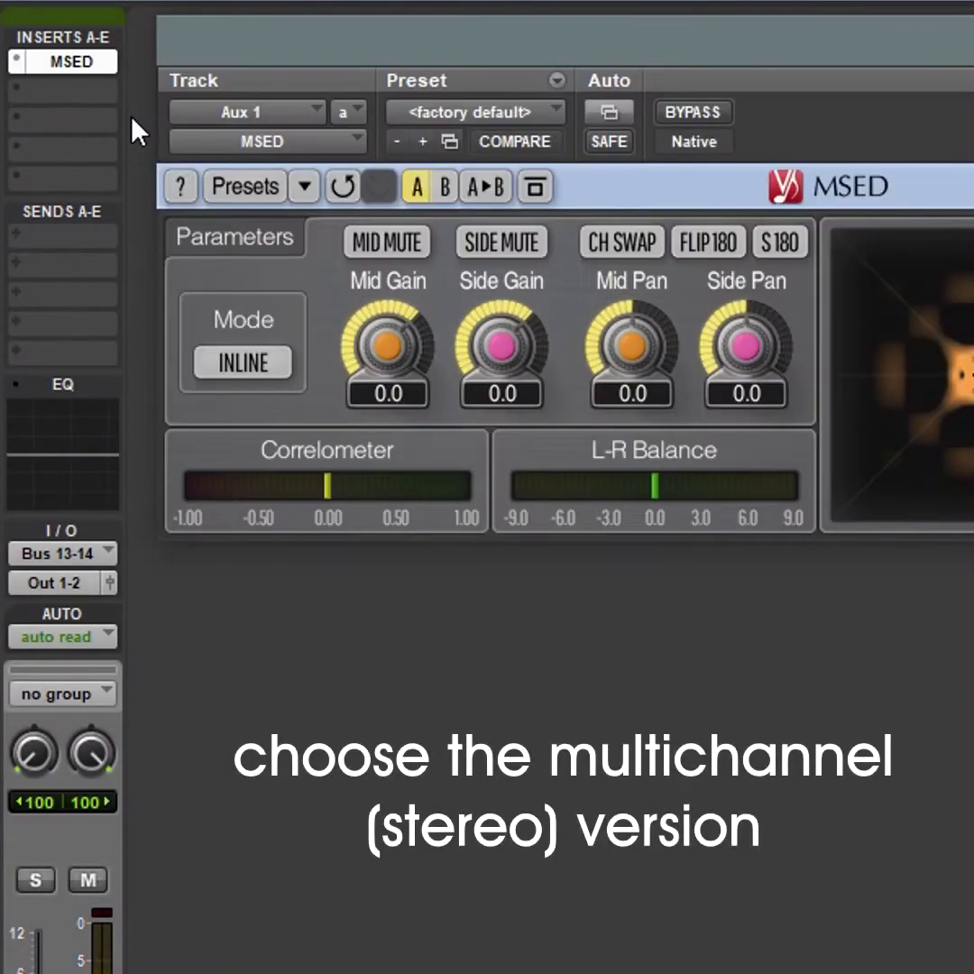
{"action": "left_click", "coordinate": [254, 356]}
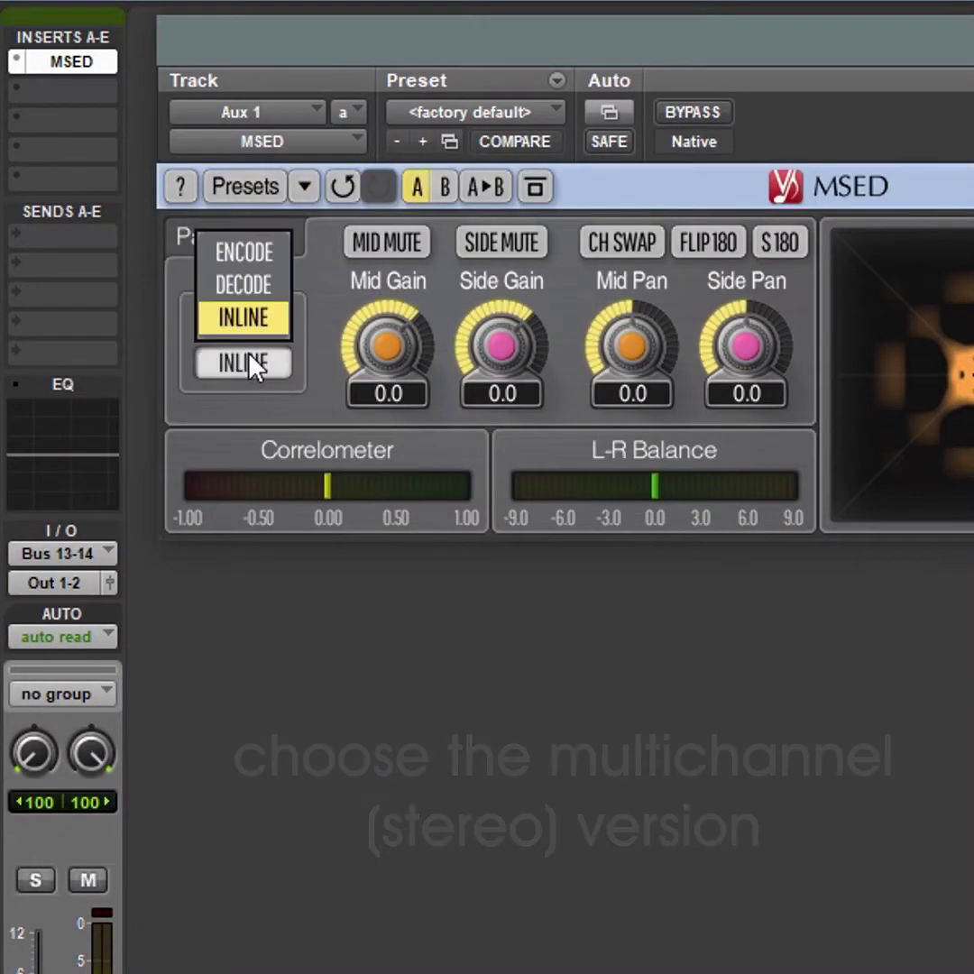
{"action": "left_click", "coordinate": [241, 251]}
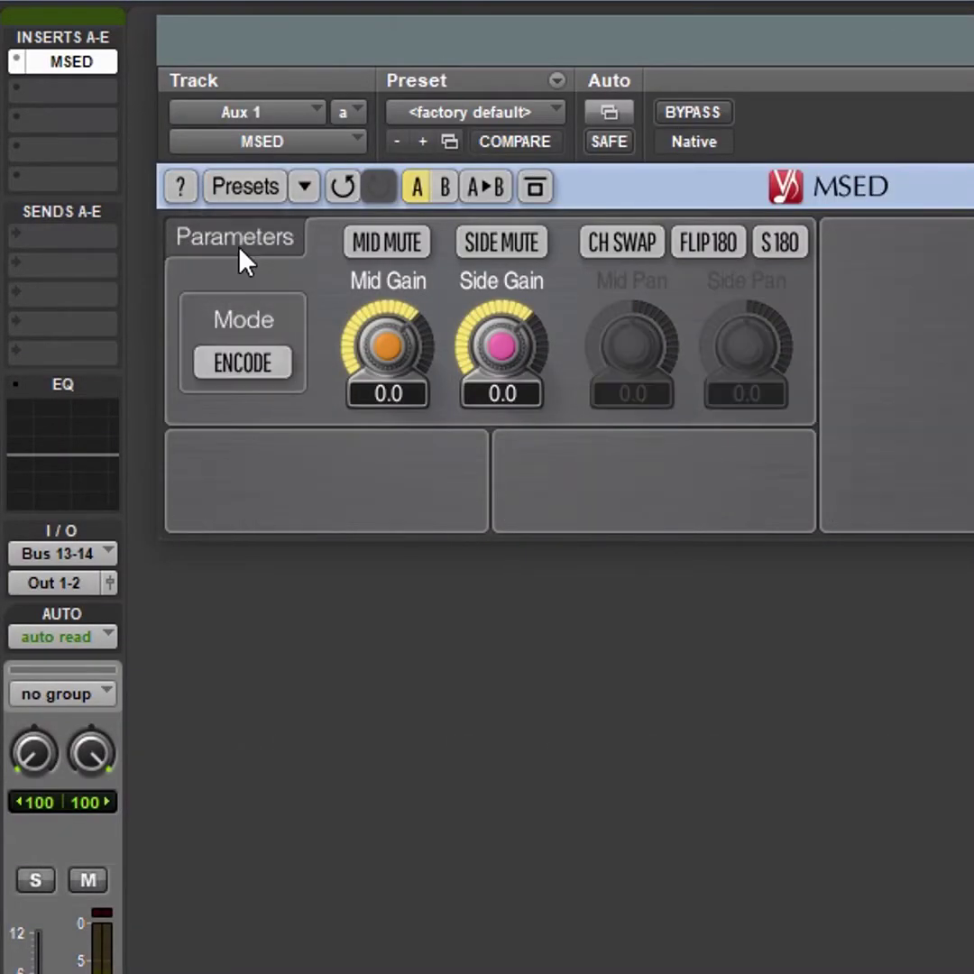
{"action": "type", "text": "EQ3"}
{"action": "left_click", "coordinate": [215, 220]}
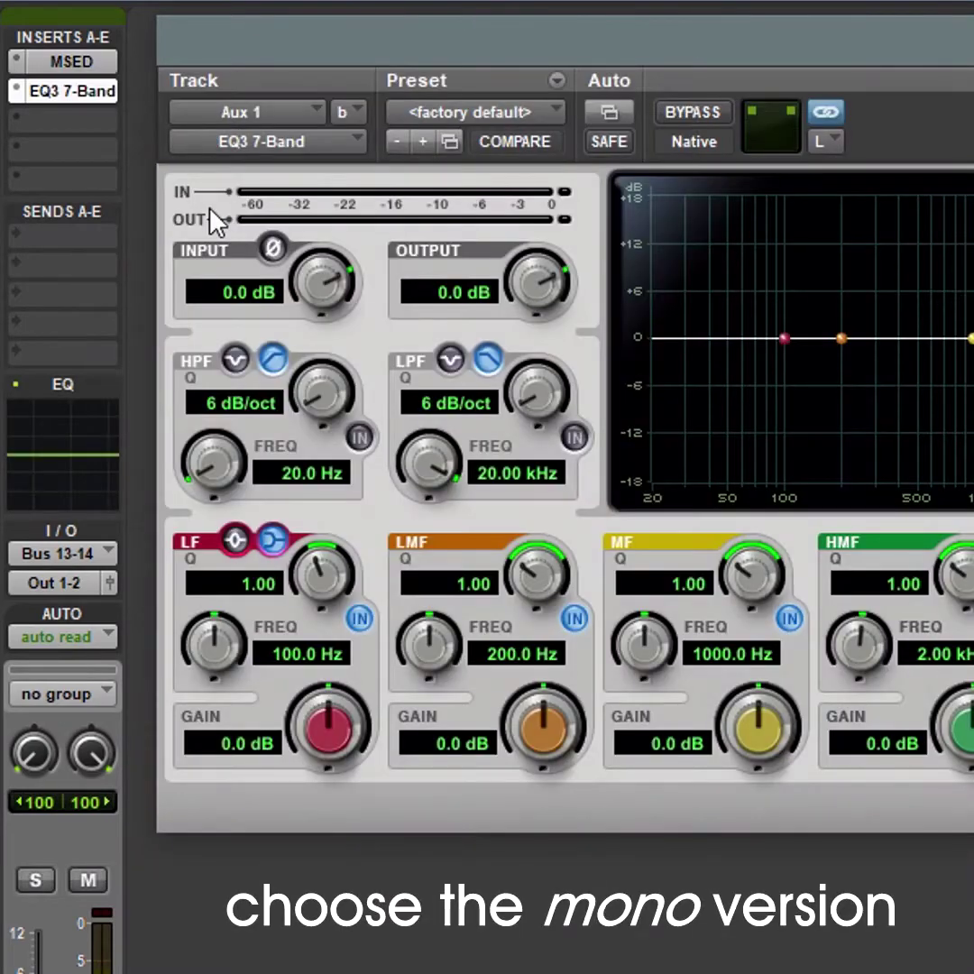
Insert a second MSED after the EQ3 7-Band and set its Mode to Decode.
{"action": "left_click", "coordinate": [85, 117]}
{"action": "left_click", "coordinate": [137, 171]}
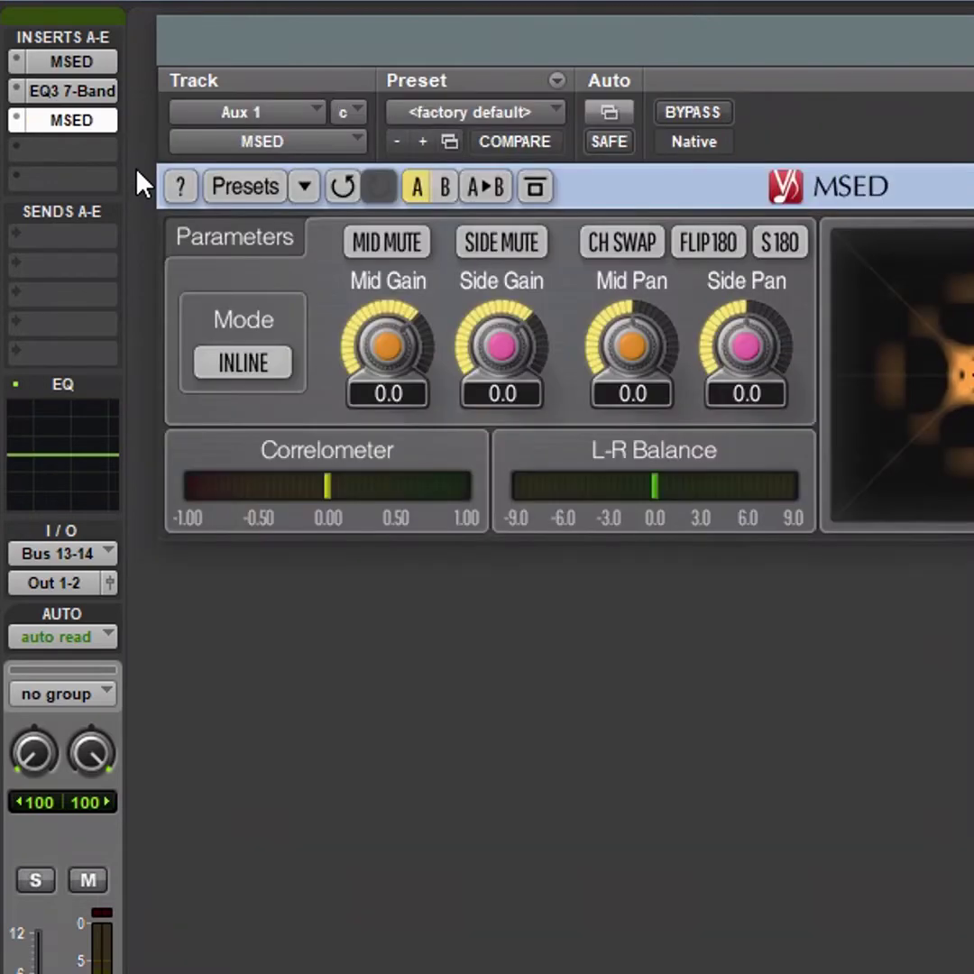
{"action": "left_click", "coordinate": [248, 368]}
{"action": "left_click", "coordinate": [246, 286]}
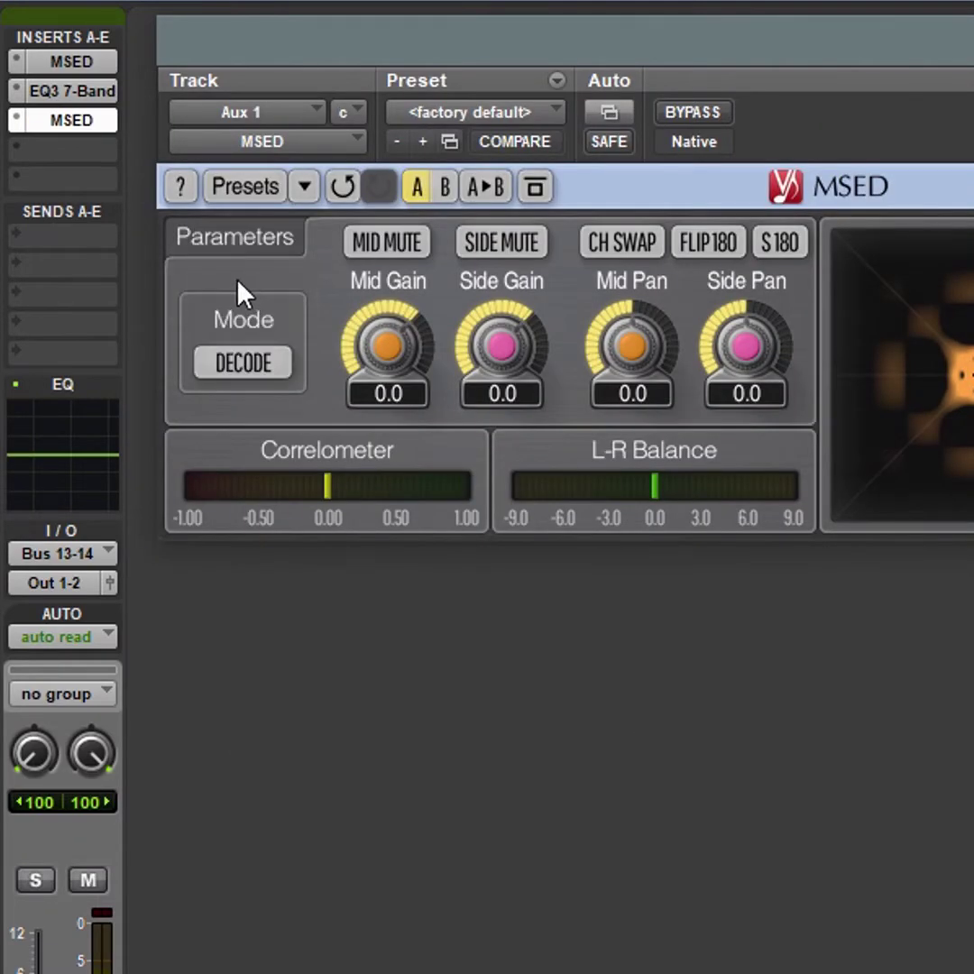
{"action": "left_click", "coordinate": [72, 90]}
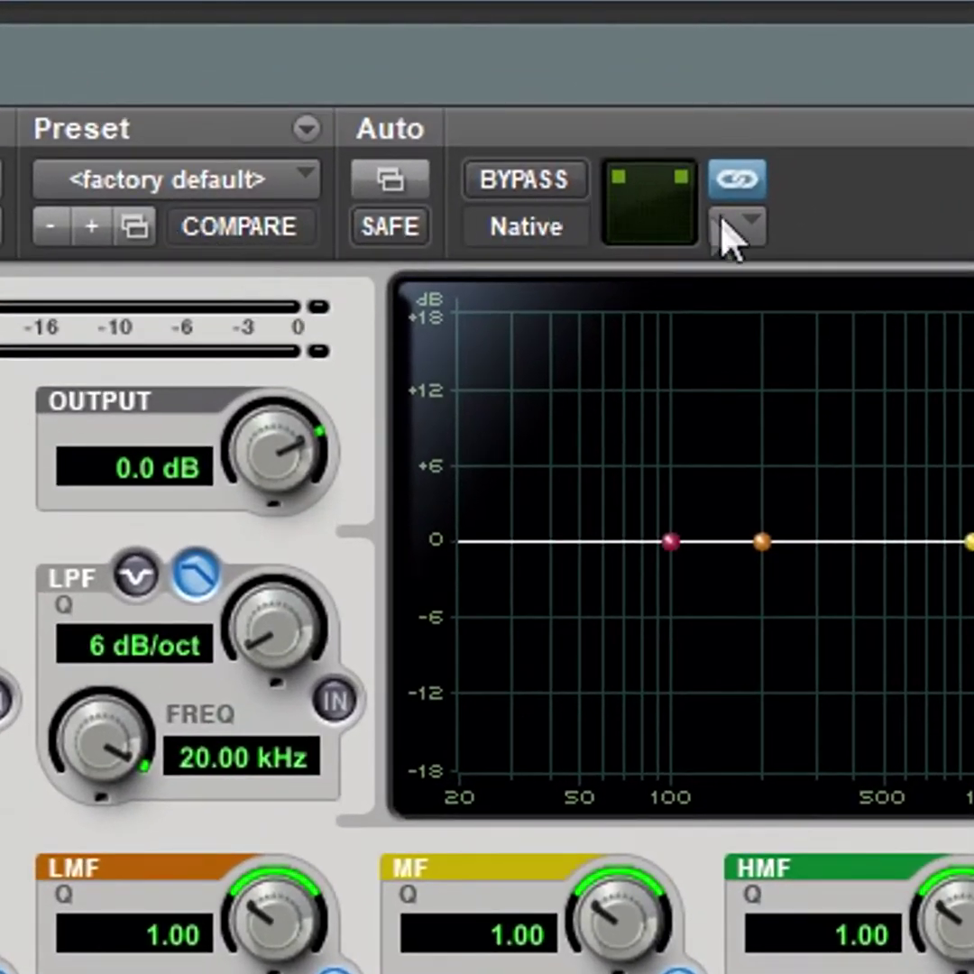
Unlink the EQ3 channels to edit Right, and set decoder Mid Gain -6.8, Side Gain 8.2.
{"action": "left_click", "coordinate": [738, 185]}
{"action": "left_click", "coordinate": [763, 240]}
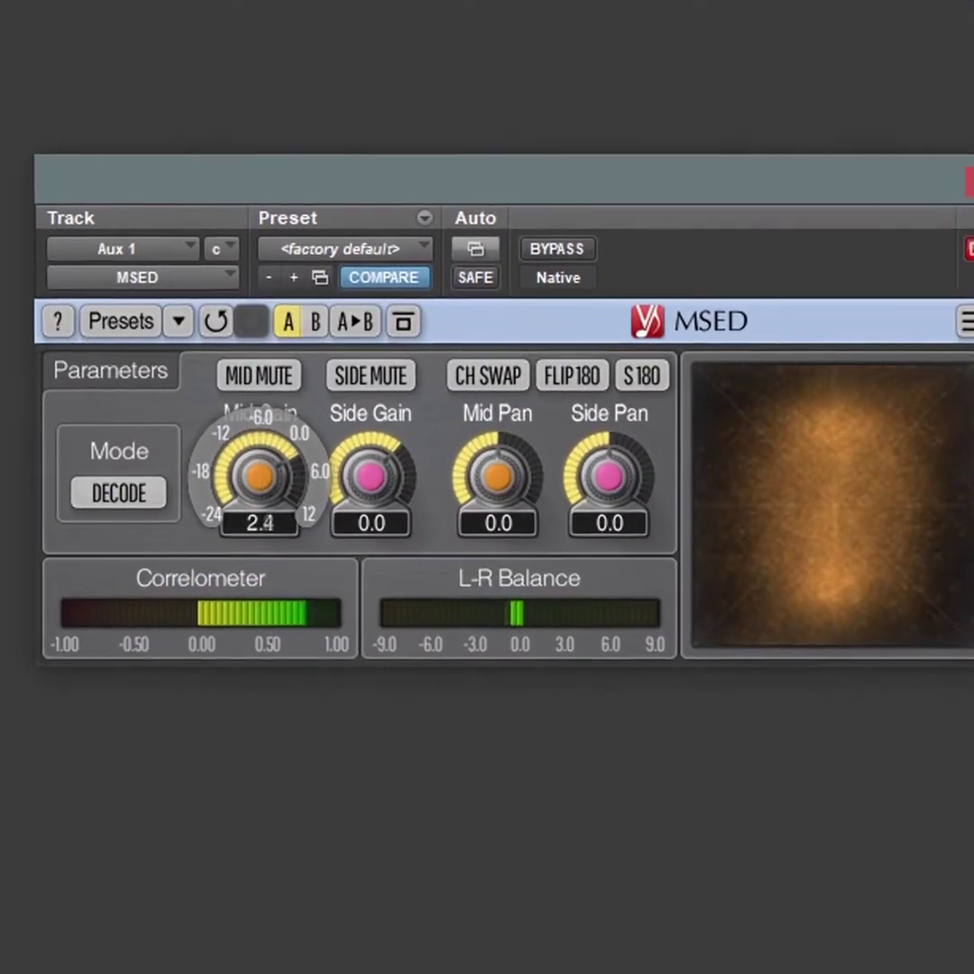
{"action": "left_click_drag", "start_coordinate": [259, 477], "coordinate": [271, 515]}
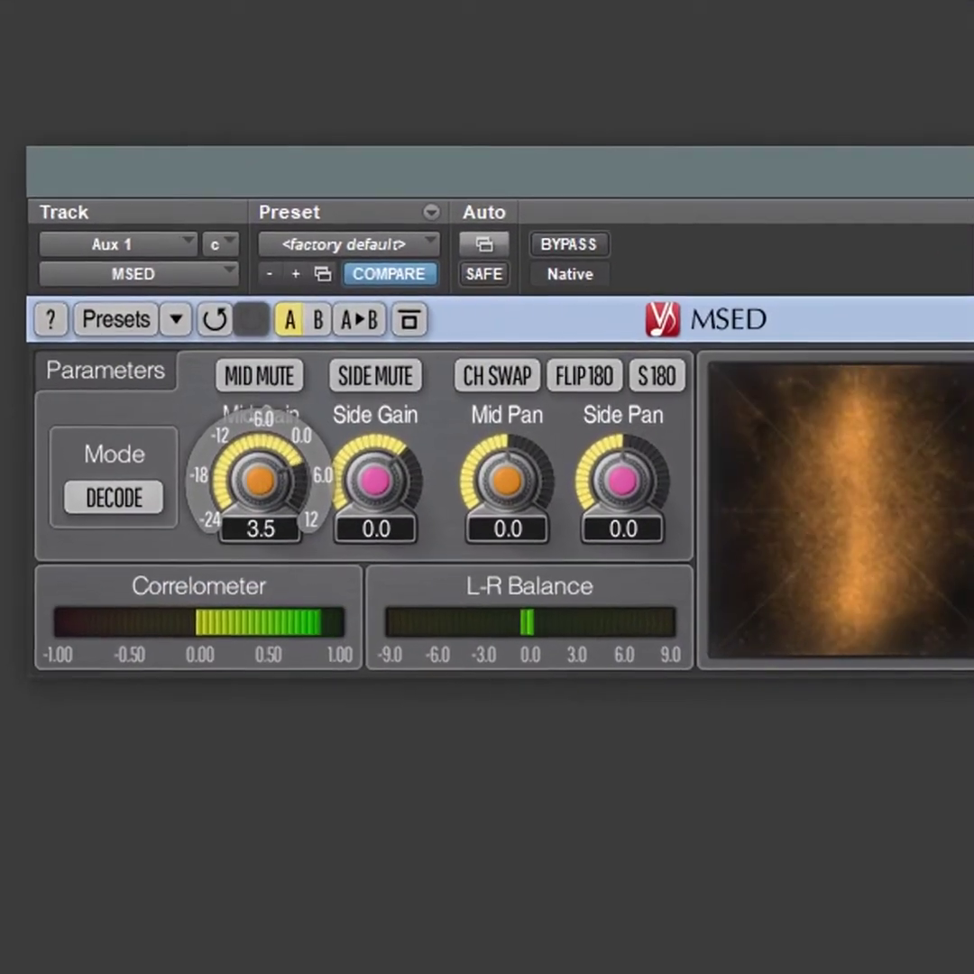
{"action": "left_click_drag", "start_coordinate": [393, 495], "coordinate": [397, 425]}
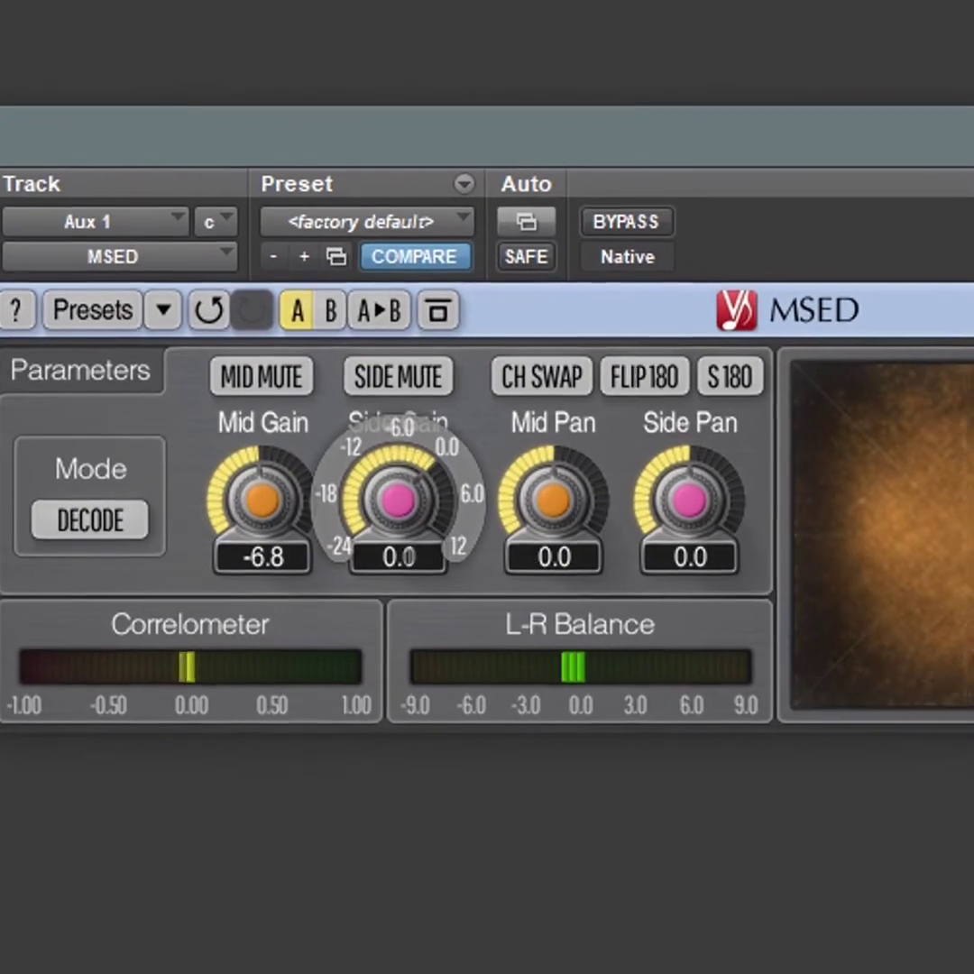